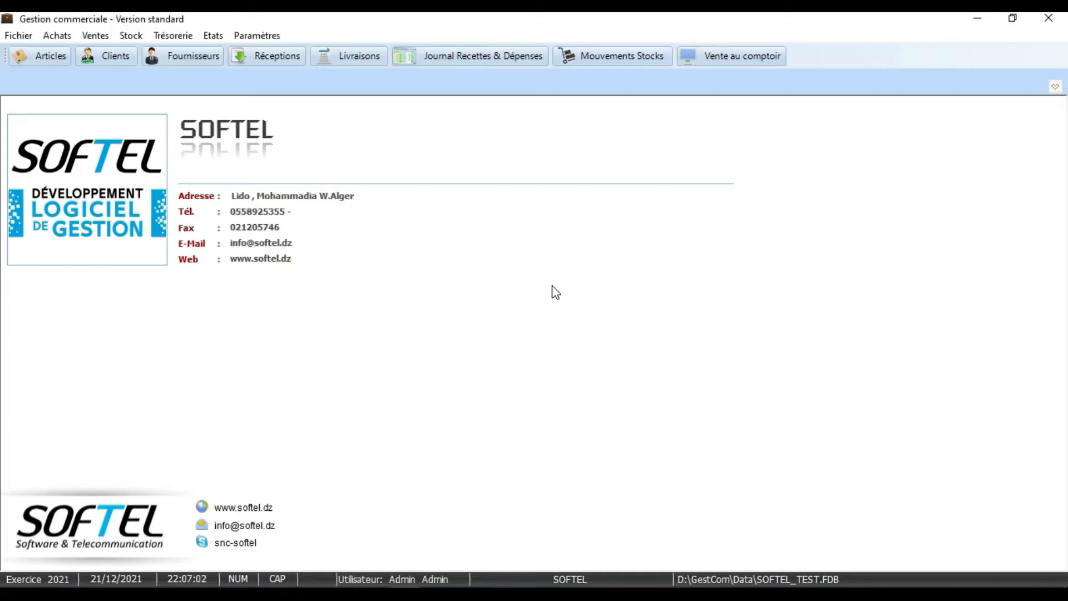
Start a new stock inventory from the list of inventories.
{"action": "left_click", "coordinate": [137, 39]}
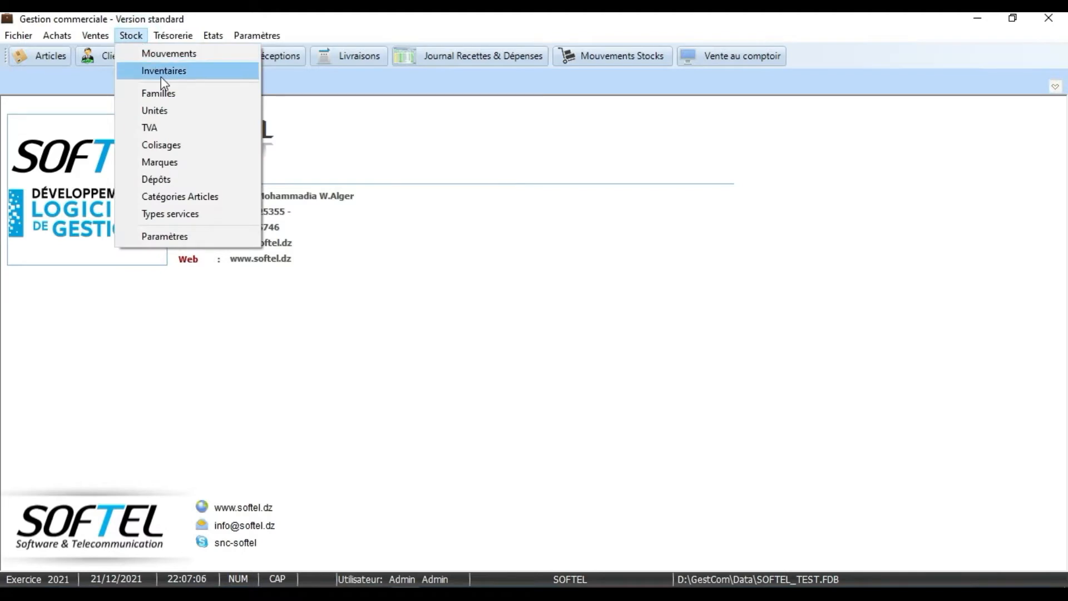
{"action": "left_click", "coordinate": [177, 71]}
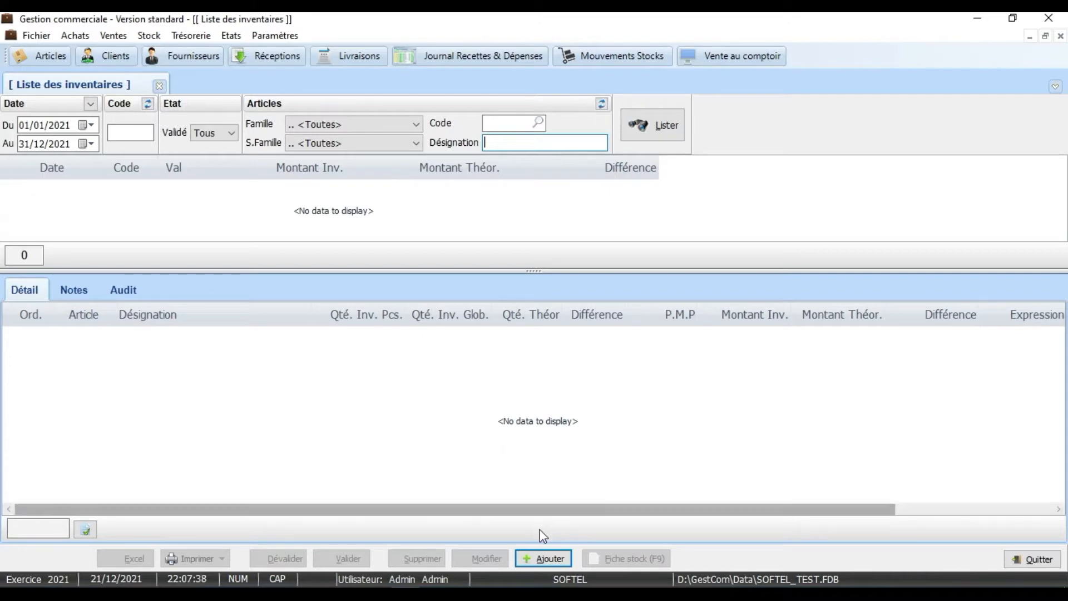
{"action": "left_click", "coordinate": [546, 557]}
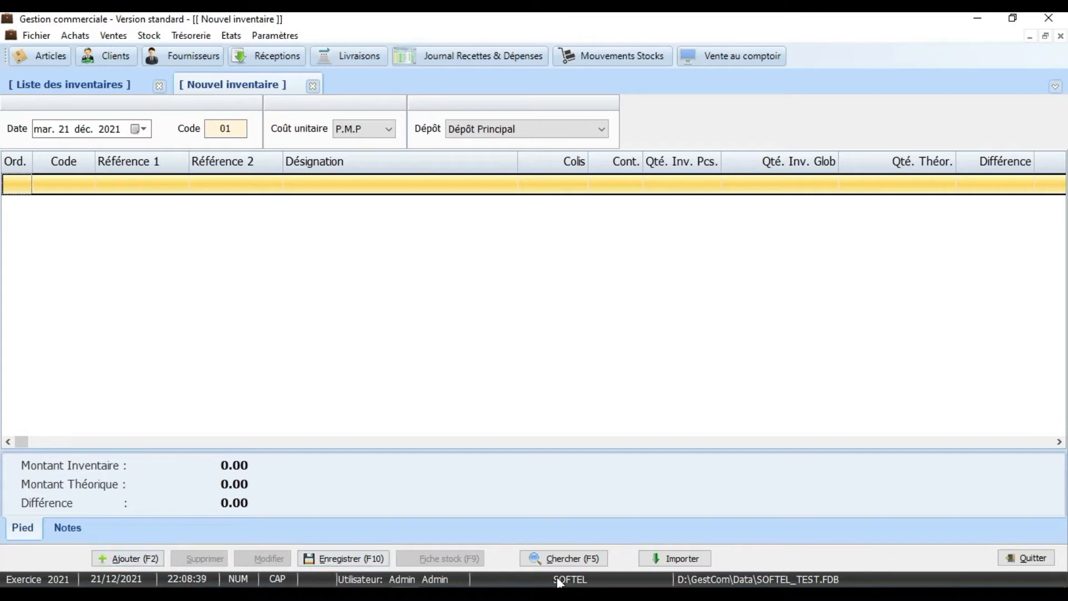
Start an inventory line for the article BARRE METALE and enter 29 as its quantity expression.
{"action": "left_click", "coordinate": [131, 558]}
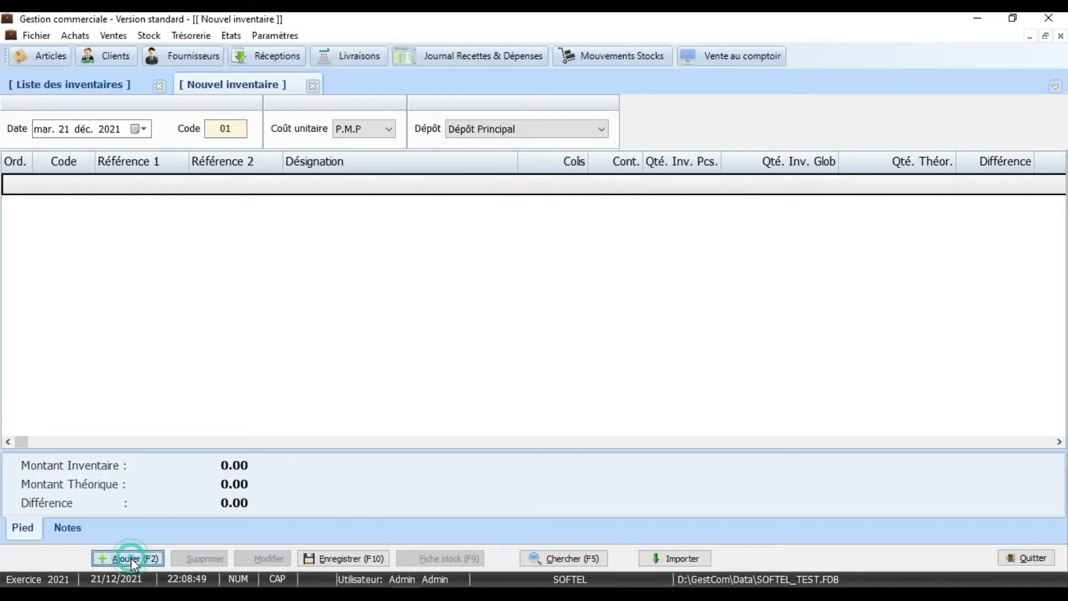
{"action": "left_click", "coordinate": [131, 557]}
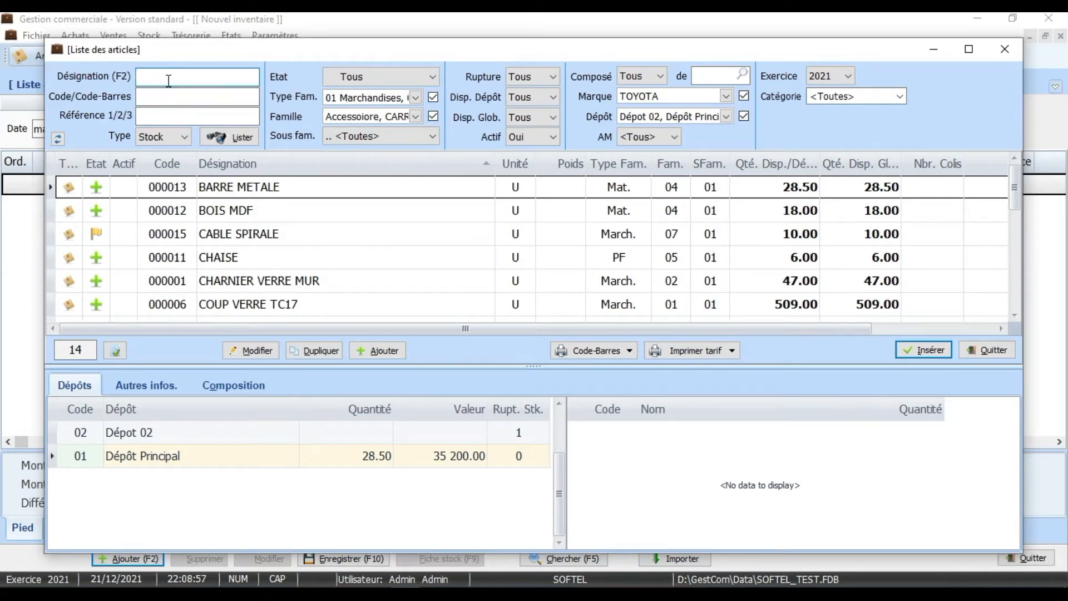
{"action": "left_click", "coordinate": [183, 96]}
{"action": "left_click", "coordinate": [192, 115]}
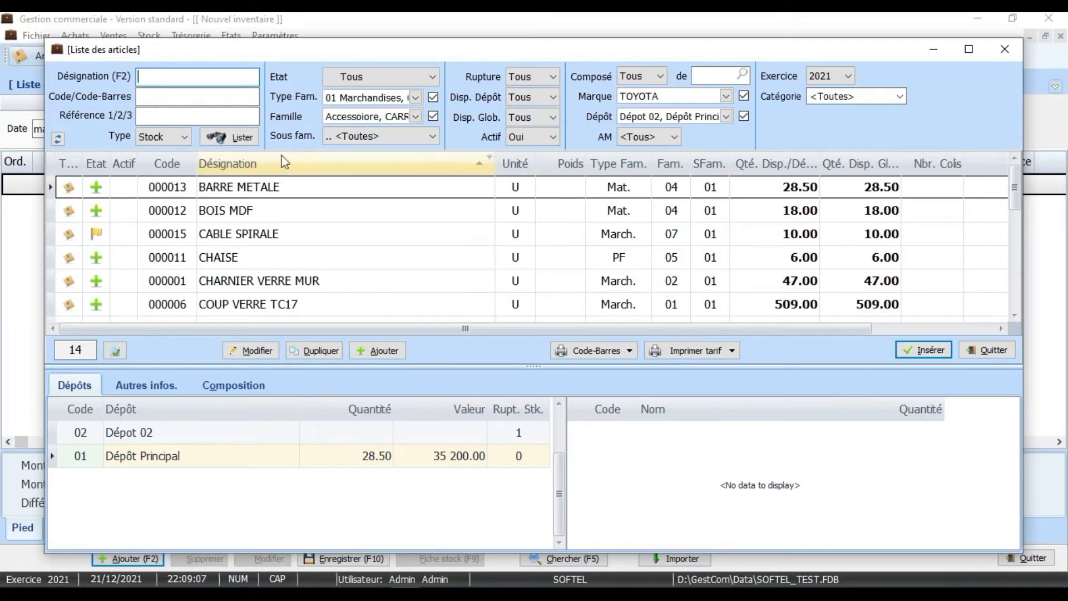
{"action": "left_click", "coordinate": [400, 189]}
{"action": "double_click", "coordinate": [475, 191]}
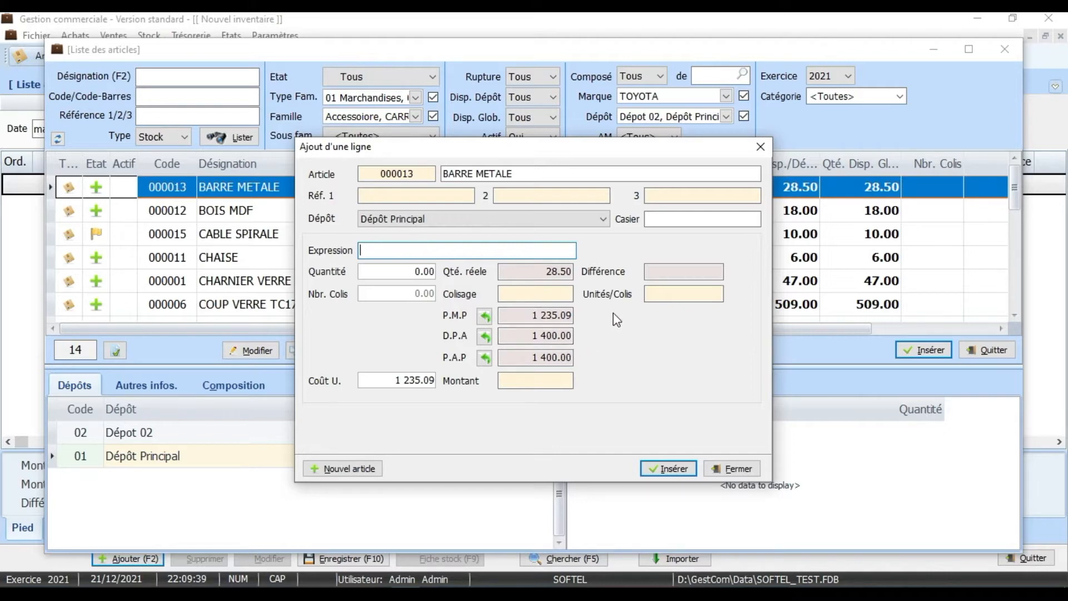
{"action": "left_click", "coordinate": [377, 250]}
{"action": "type", "text": "29"}
{"action": "left_click", "coordinate": [403, 271]}
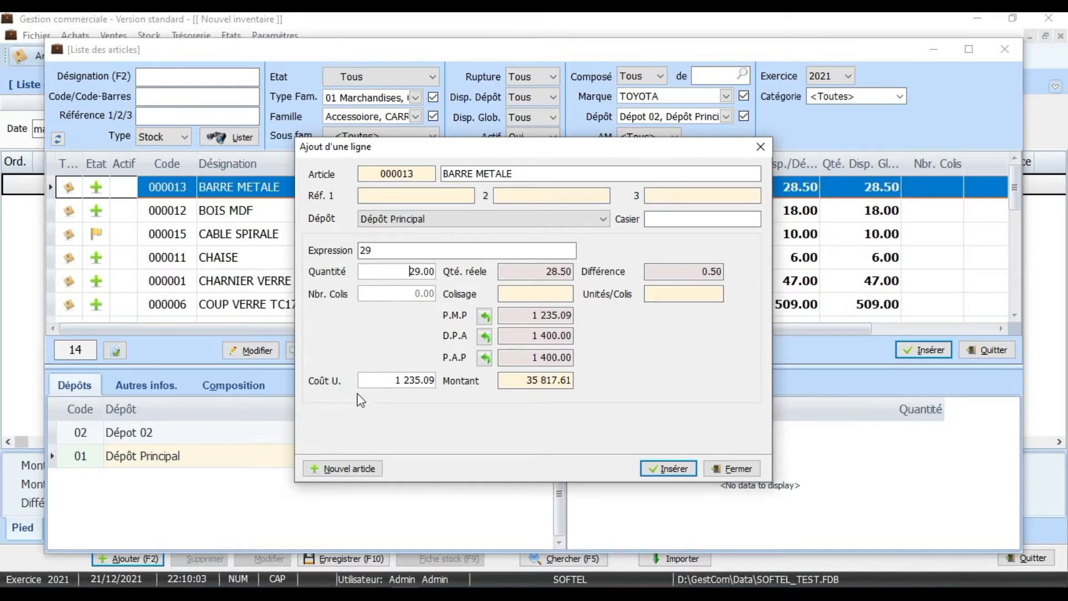
Try a unit cost of 1300 and the D.P.A value for the BARRE METALE line.
{"action": "left_click_drag", "start_coordinate": [374, 378], "coordinate": [440, 381]}
{"action": "left_click", "coordinate": [426, 386]}
{"action": "type", "text": "1300"}
{"action": "left_click", "coordinate": [486, 337]}
Apply the P.M.P value as the unit cost and insert the BARRE METALE line.
{"action": "left_click", "coordinate": [484, 316]}
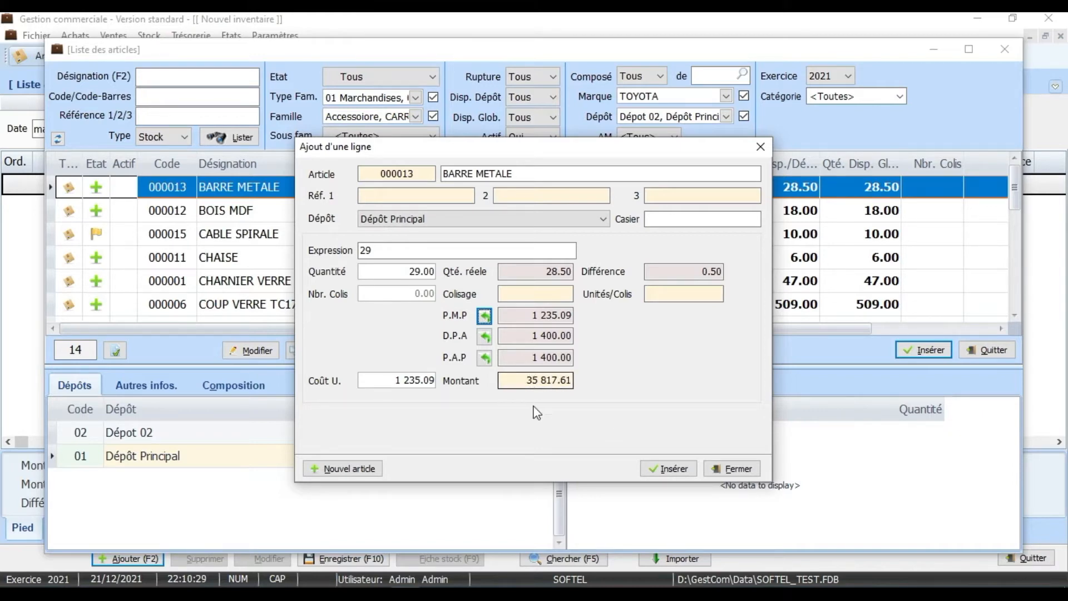
{"action": "left_click", "coordinate": [665, 469]}
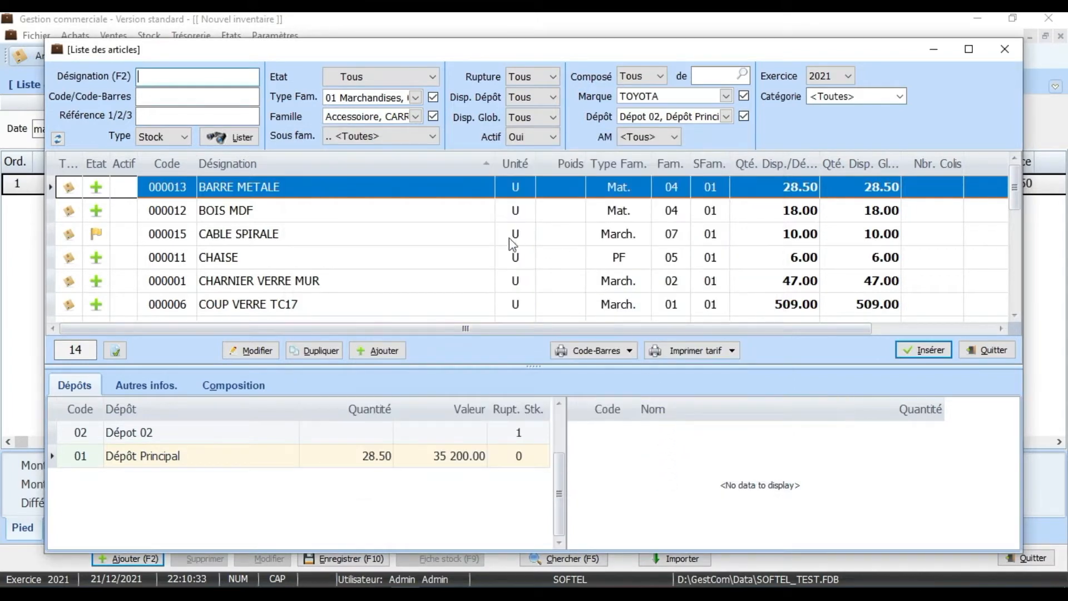
Add an inventory line for BOIS MDF with the quantity expression 10+5+3, keeping the proposed unit cost.
{"action": "double_click", "coordinate": [360, 211]}
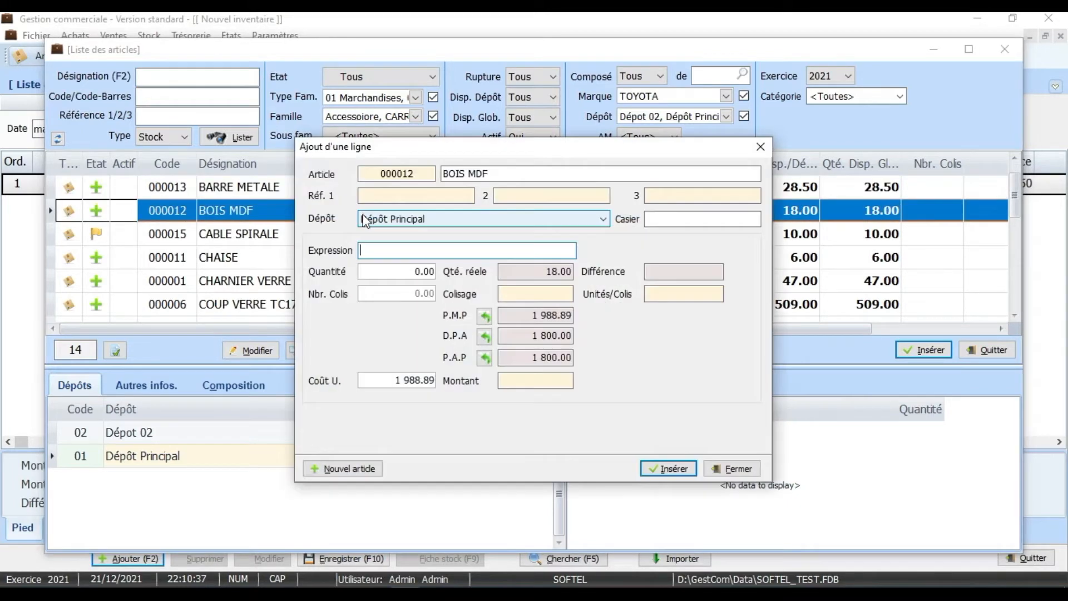
{"action": "left_click", "coordinate": [372, 252]}
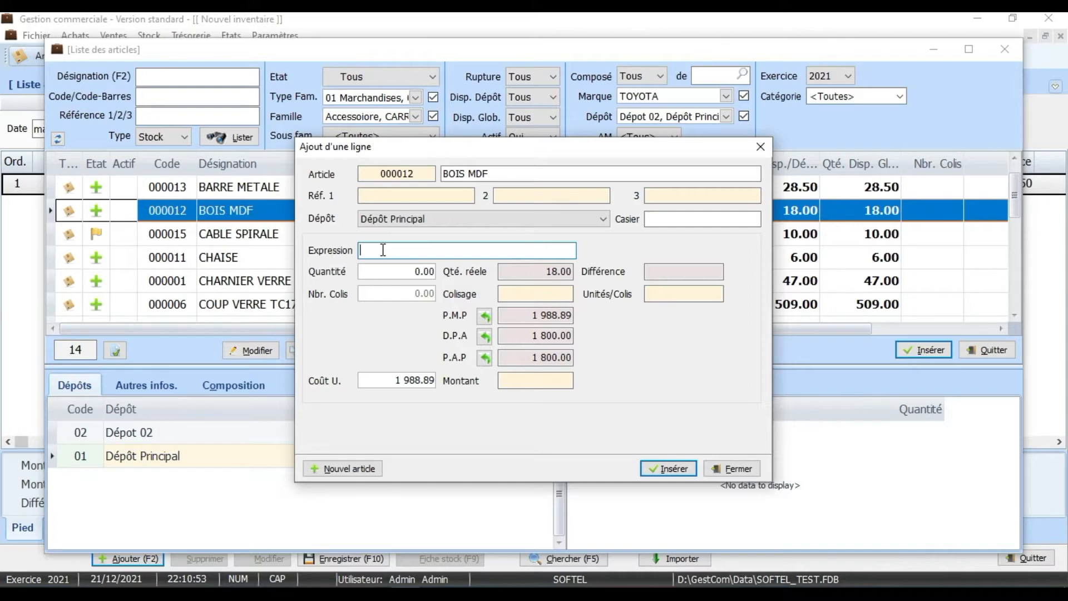
{"action": "type", "text": "10+5+3"}
{"action": "key", "text": "Return"}
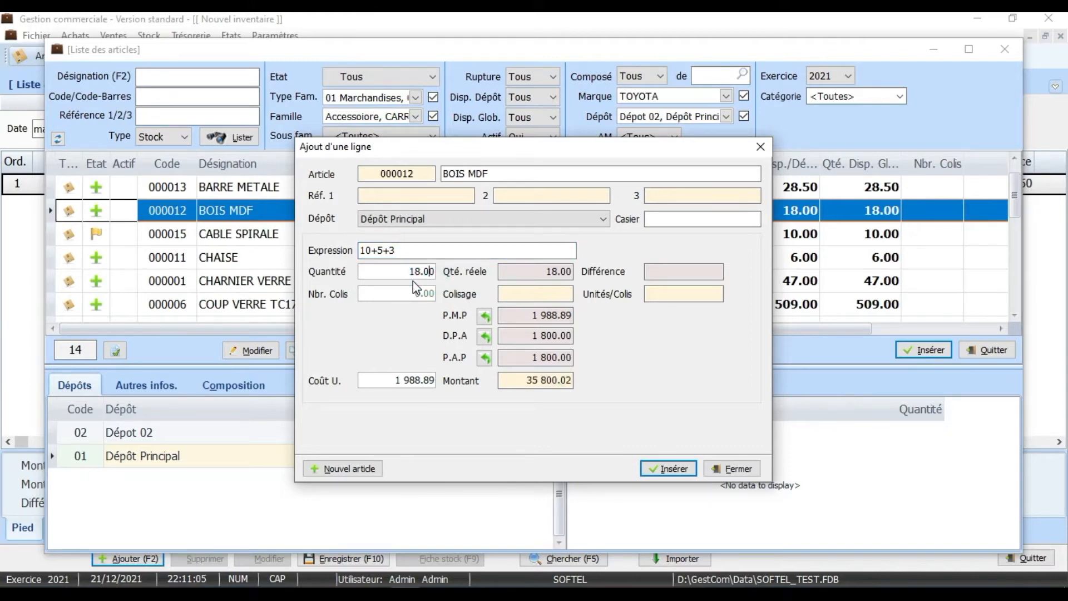
{"action": "left_click", "coordinate": [379, 381]}
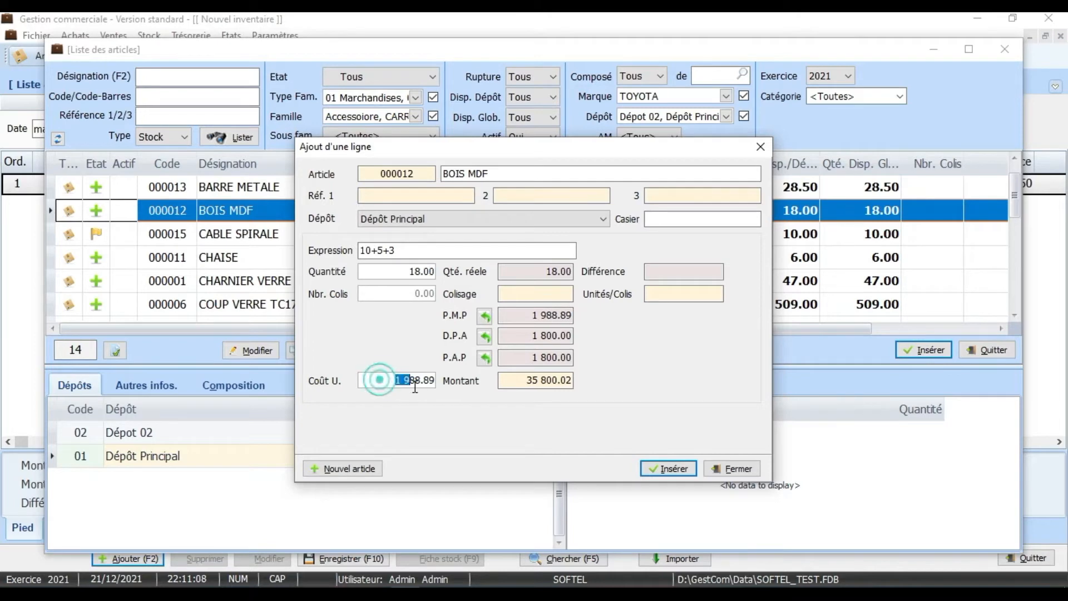
{"action": "left_click", "coordinate": [478, 437]}
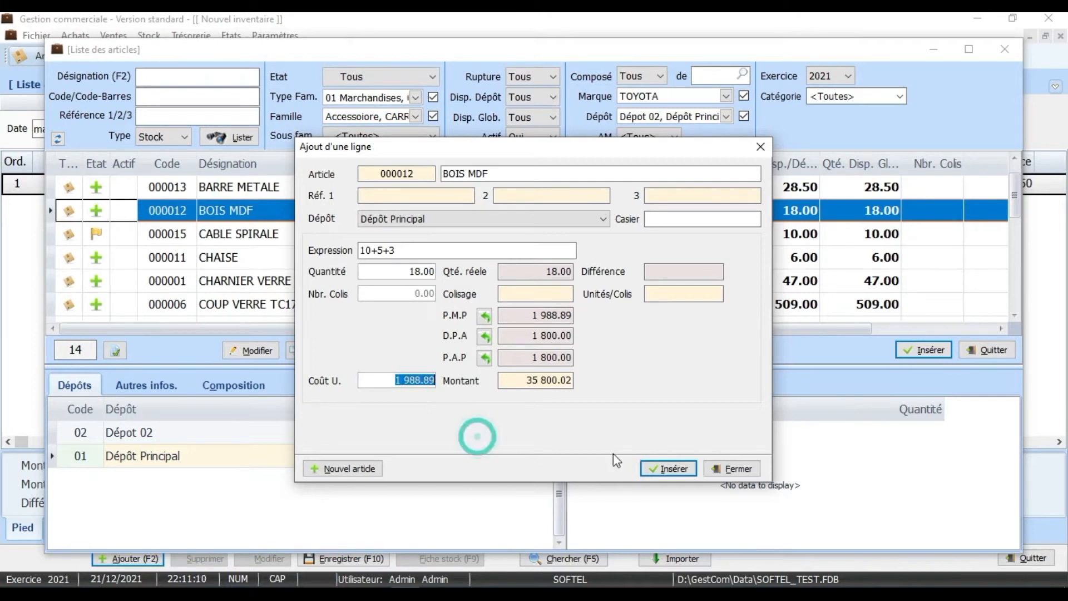
{"action": "left_click", "coordinate": [670, 468]}
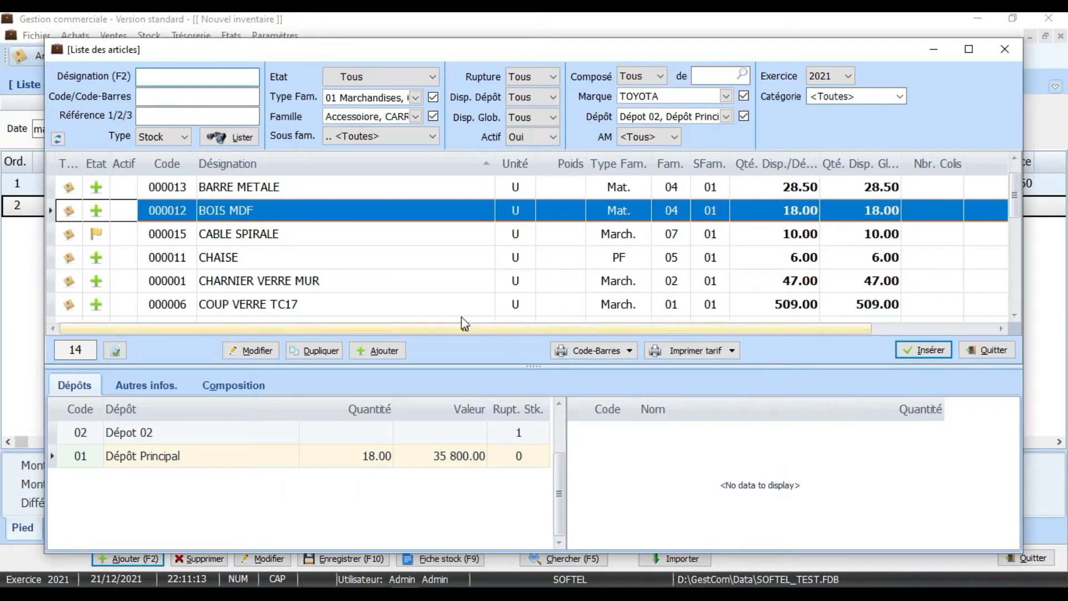
Add an inventory line for CABLE SPIRALE with the quantity expression 2+3+6, keeping the proposed unit cost.
{"action": "double_click", "coordinate": [303, 231]}
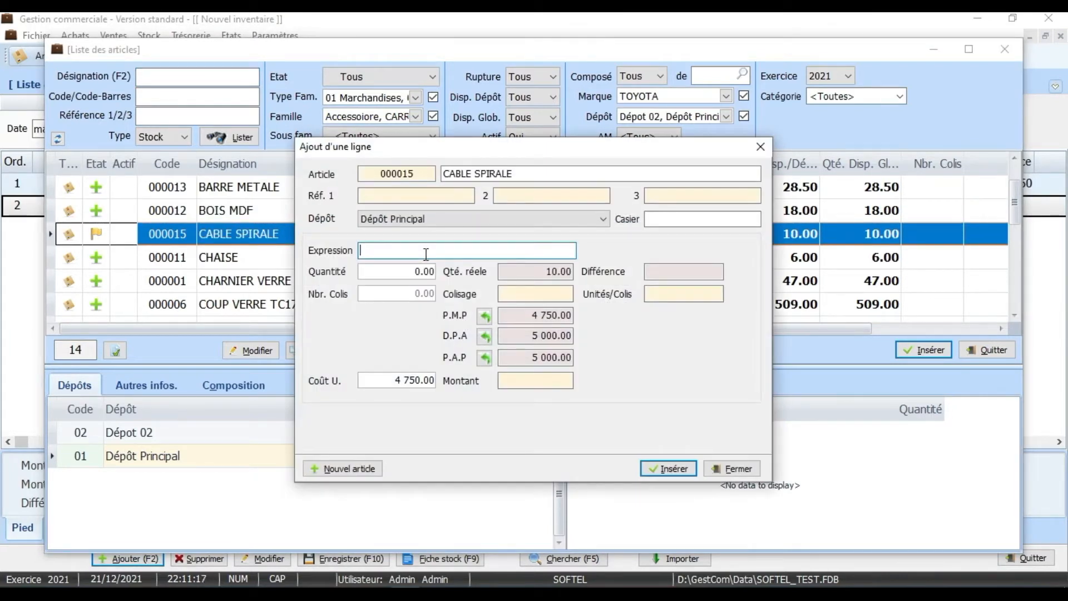
{"action": "type", "text": "2+3+6"}
{"action": "key", "text": "Return"}
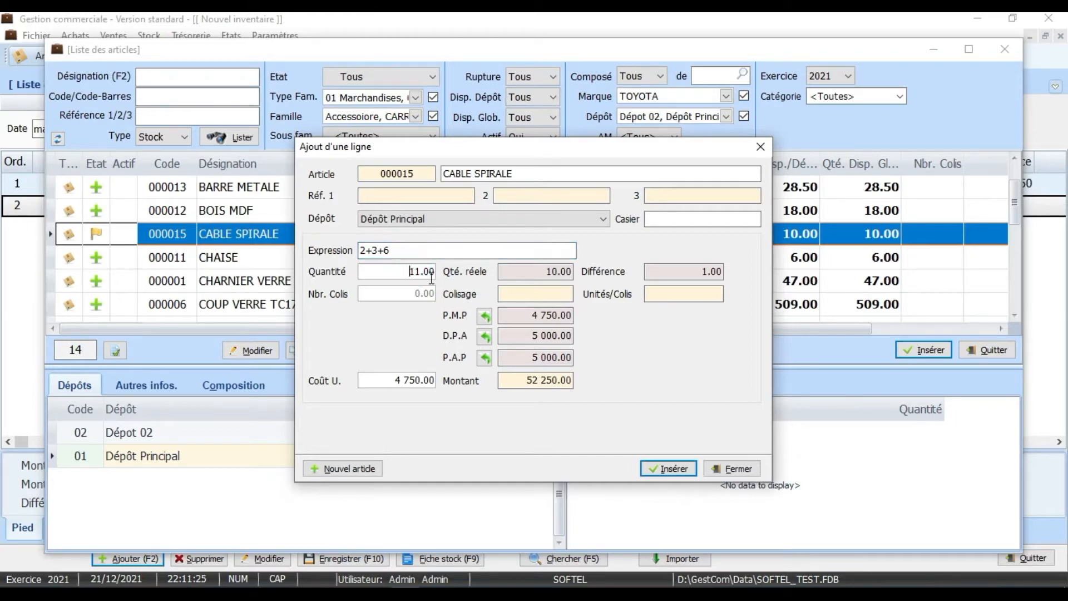
{"action": "left_click_drag", "start_coordinate": [393, 380], "coordinate": [452, 382]}
{"action": "left_click", "coordinate": [674, 468]}
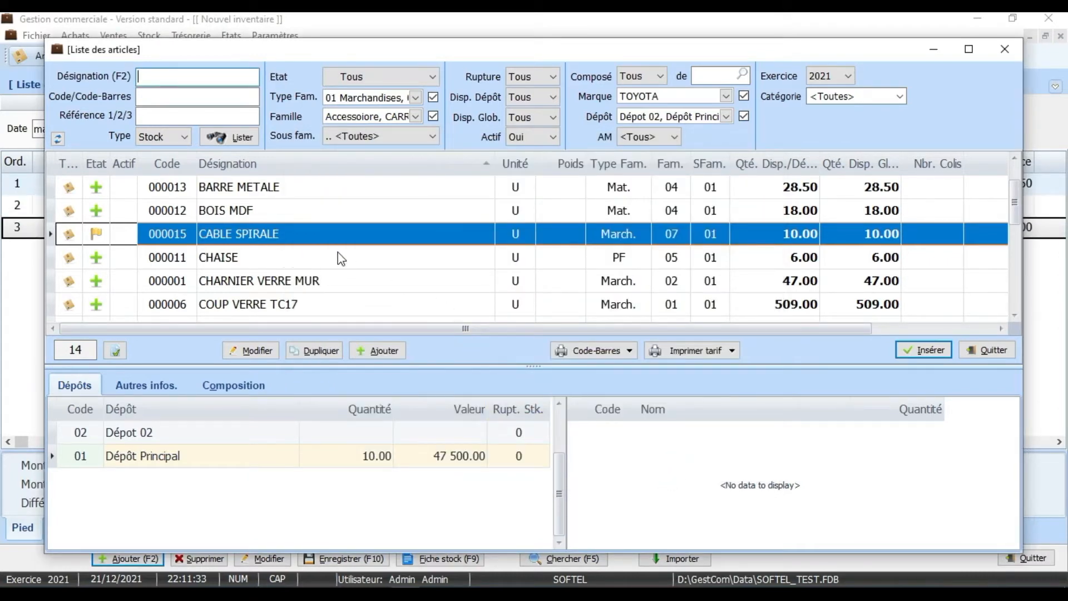
Add an inventory line for CHARNIER VERRE MUR with the quantity expression 30+25, and close the article list.
{"action": "double_click", "coordinate": [378, 278]}
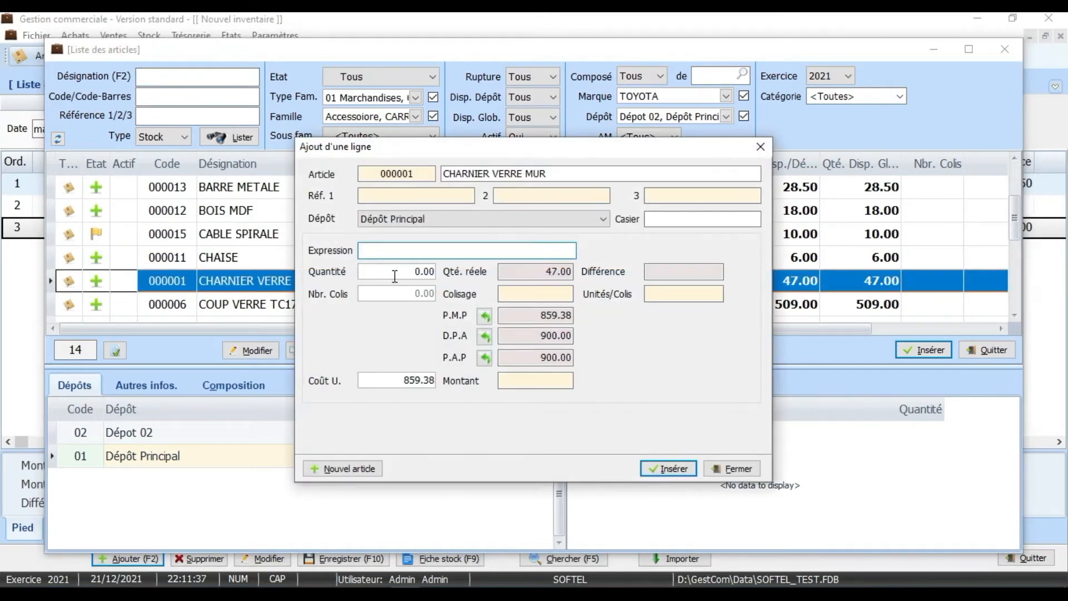
{"action": "left_click", "coordinate": [393, 256]}
{"action": "type", "text": "30+25"}
{"action": "left_click", "coordinate": [398, 271]}
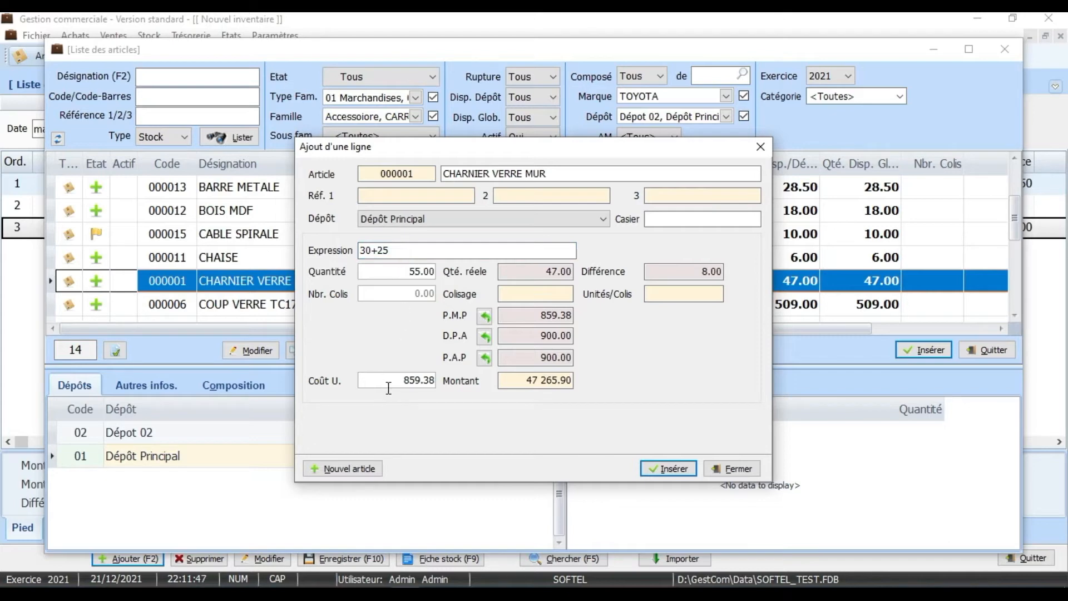
{"action": "left_click", "coordinate": [394, 374]}
{"action": "left_click", "coordinate": [671, 473]}
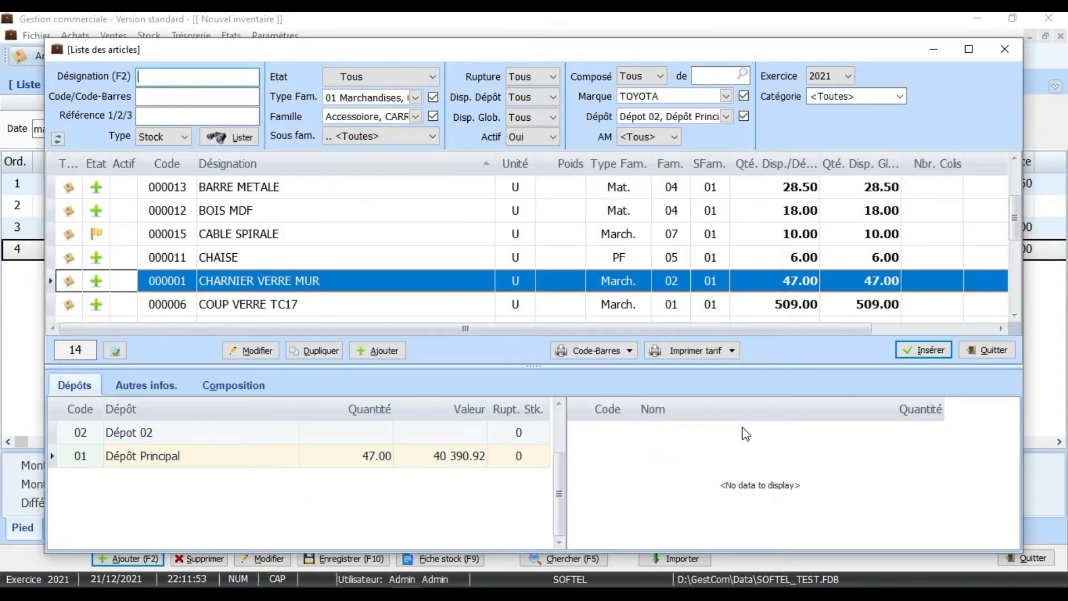
{"action": "left_click", "coordinate": [992, 352]}
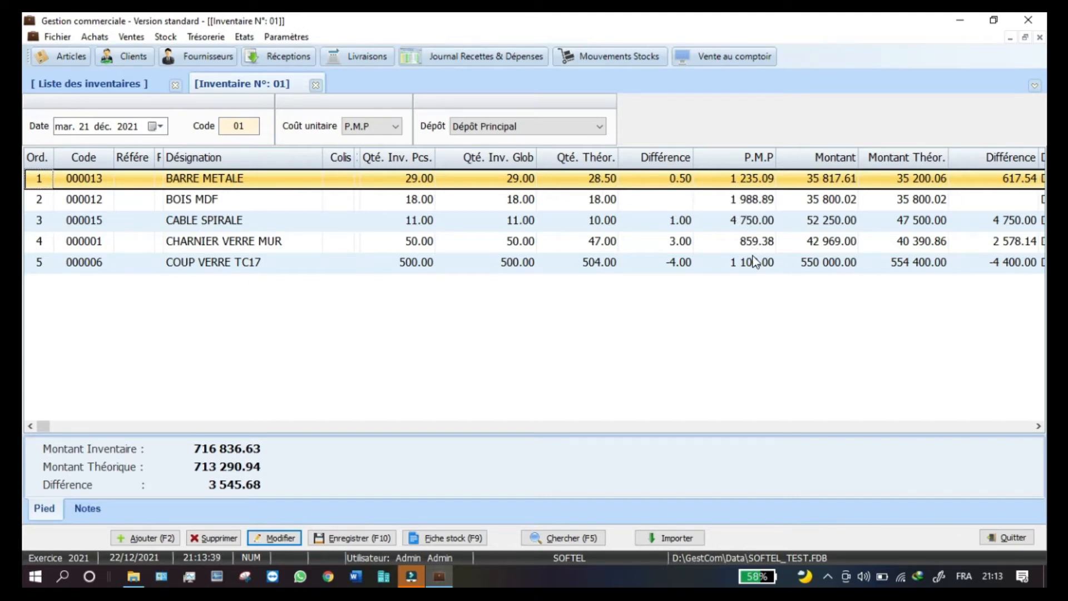
Enter the text "NOTE" in the inventory's notes and return to the inventory totals.
{"action": "left_click", "coordinate": [771, 427]}
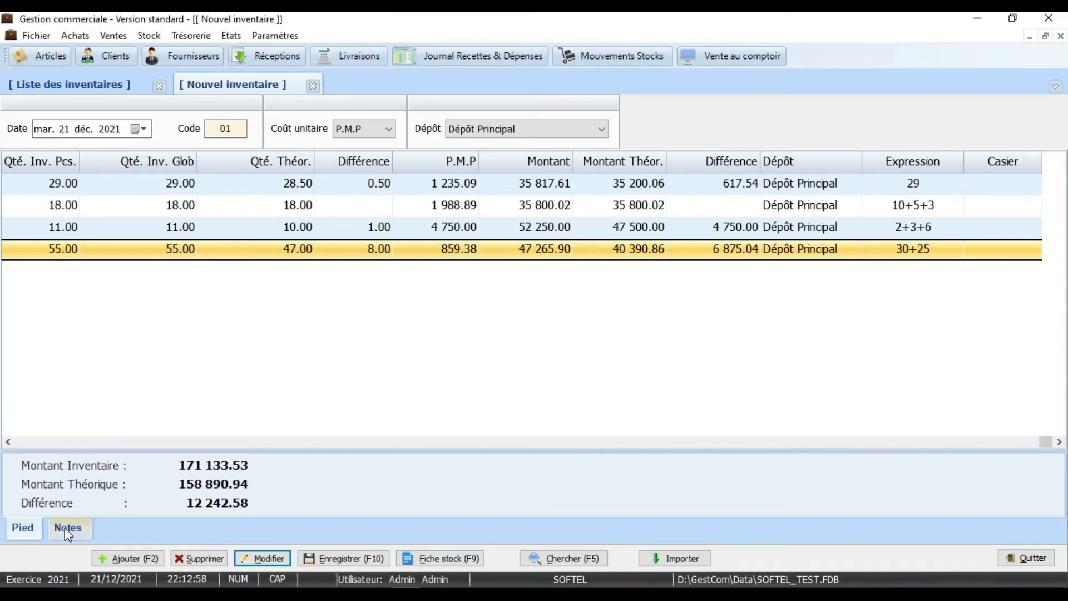
{"action": "left_click", "coordinate": [64, 527]}
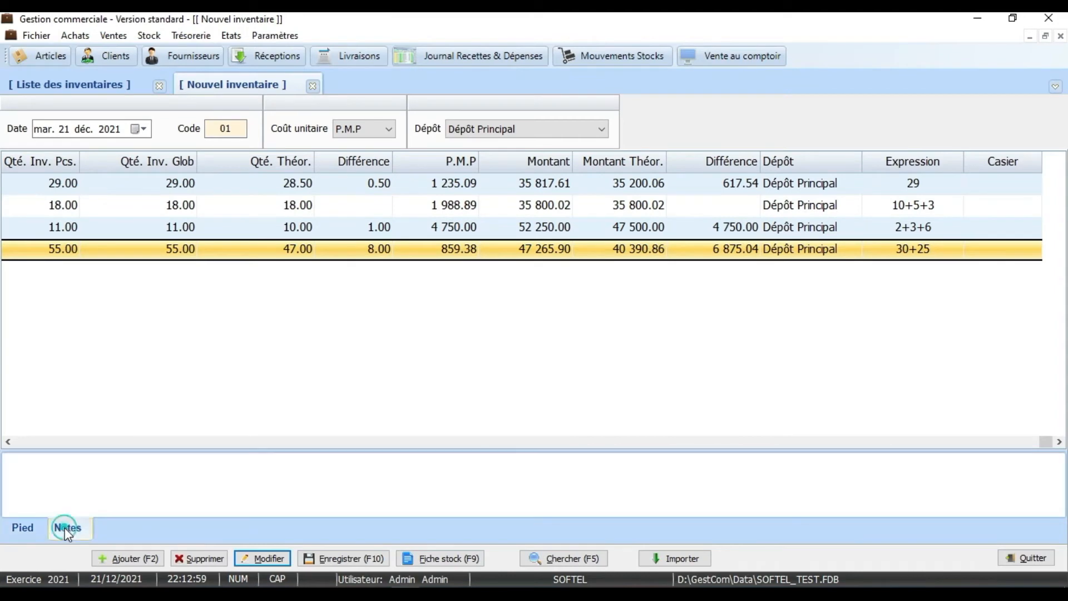
{"action": "left_click", "coordinate": [39, 475]}
{"action": "type", "text": "NOTE"}
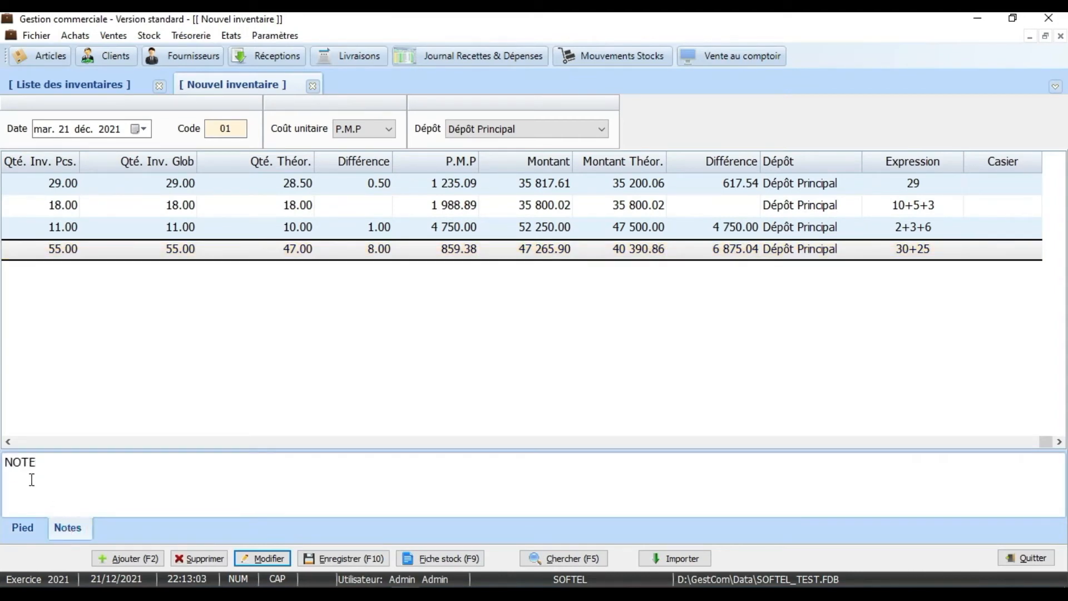
{"action": "left_click", "coordinate": [23, 527]}
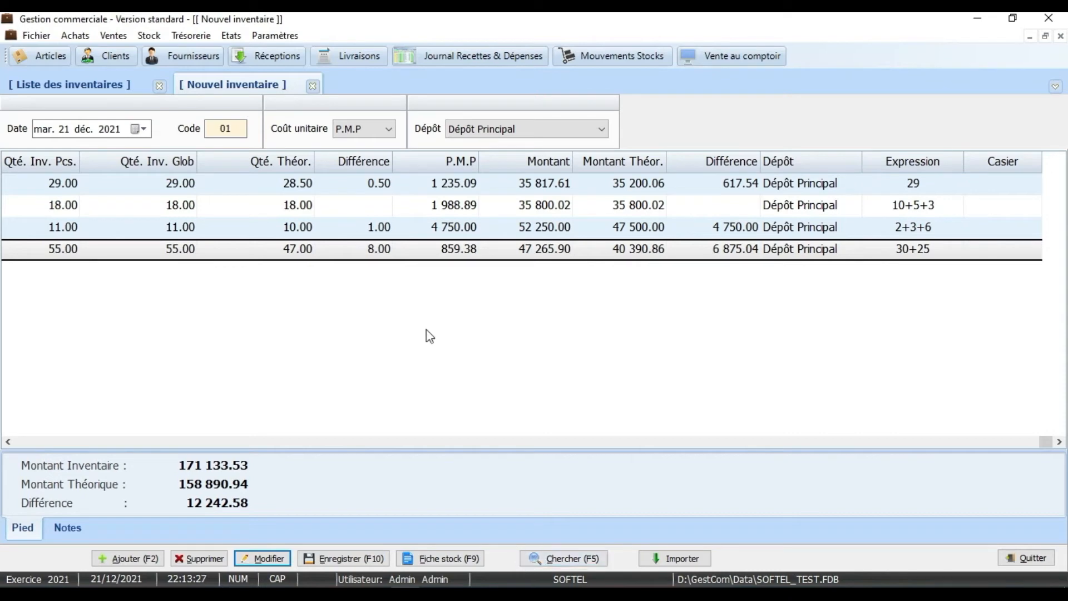
Examine the options for finding an inventory line by code, reference or designation, without running a search.
{"action": "left_click", "coordinate": [318, 185]}
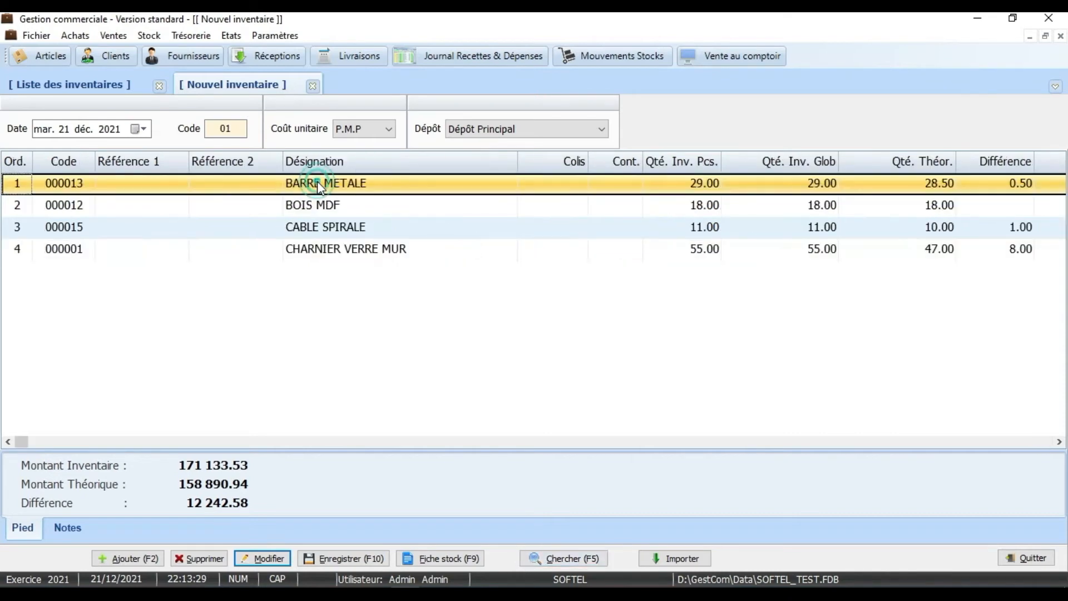
{"action": "left_click", "coordinate": [578, 561]}
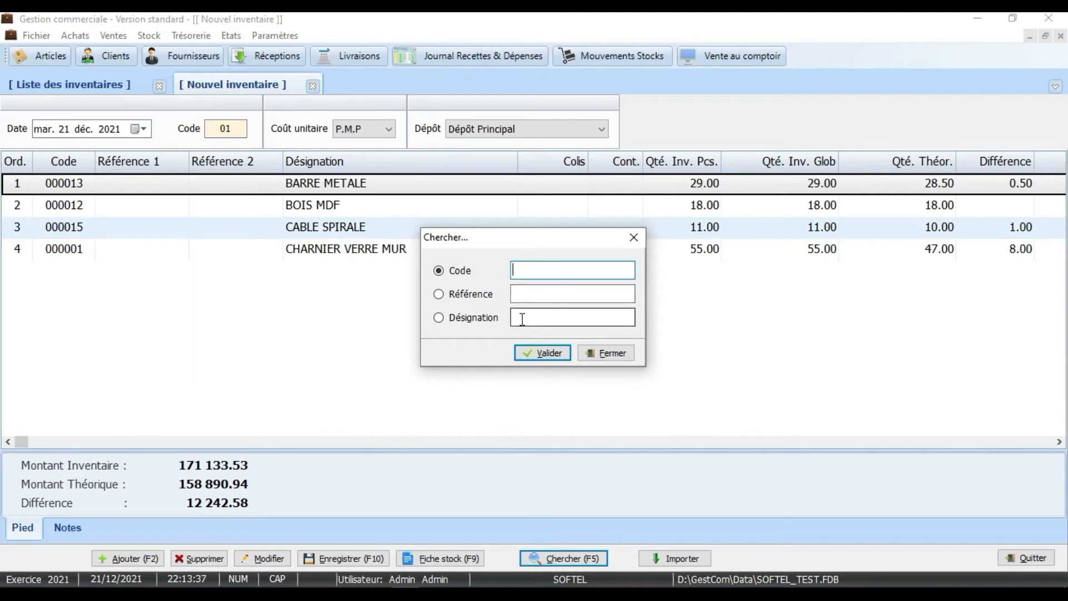
{"action": "left_click", "coordinate": [612, 352]}
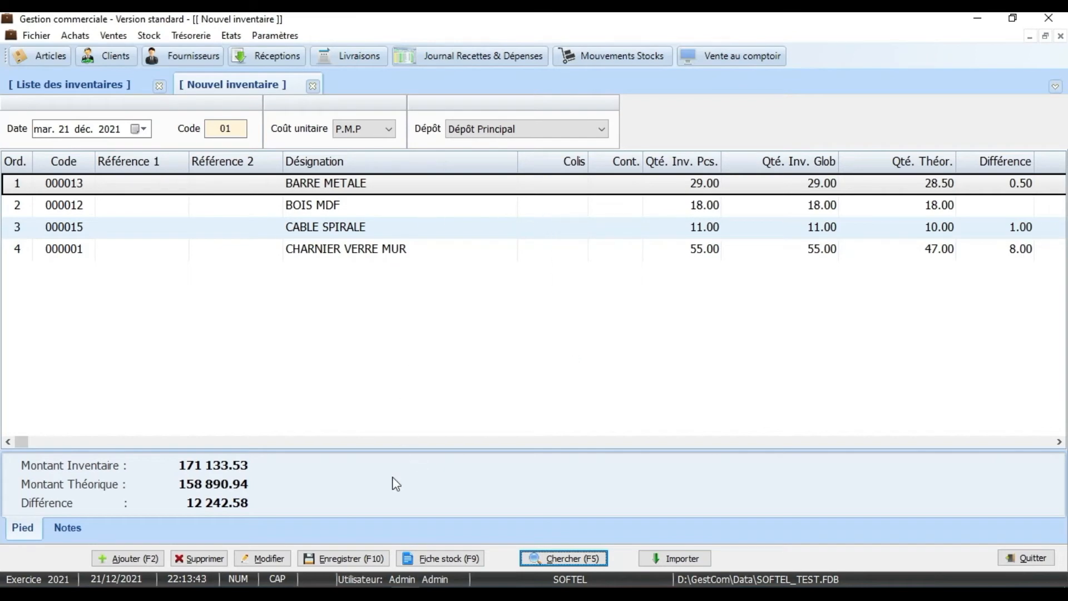
Save the new inventory and reopen inventory 01 from the list for editing.
{"action": "left_click", "coordinate": [333, 556]}
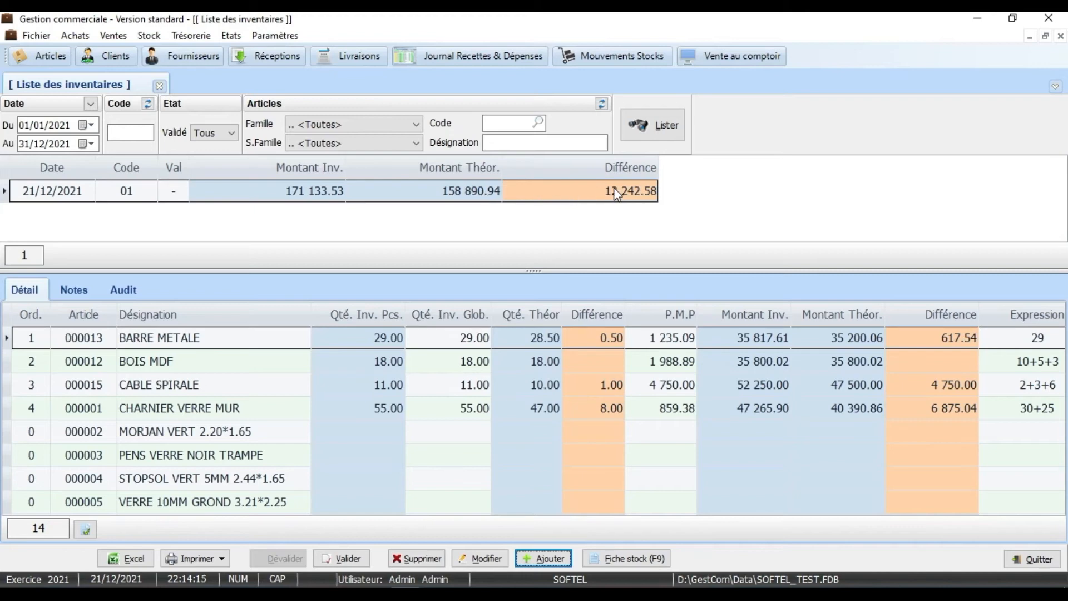
{"action": "double_click", "coordinate": [178, 195]}
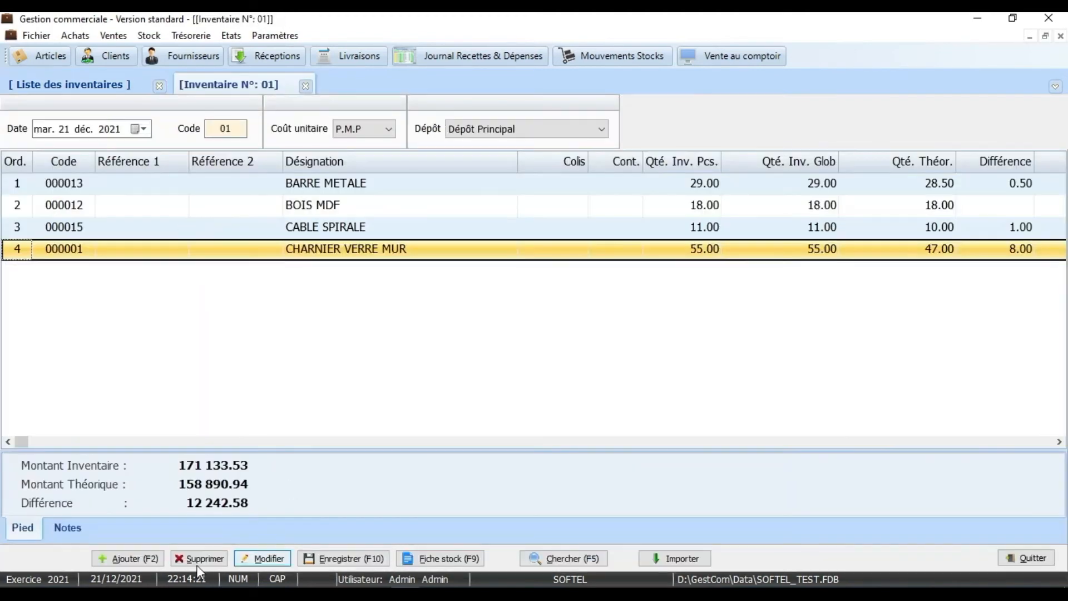
Add an inventory line for COUP VERRE TC17 with the quantity expression 500.
{"action": "key", "text": "F2"}
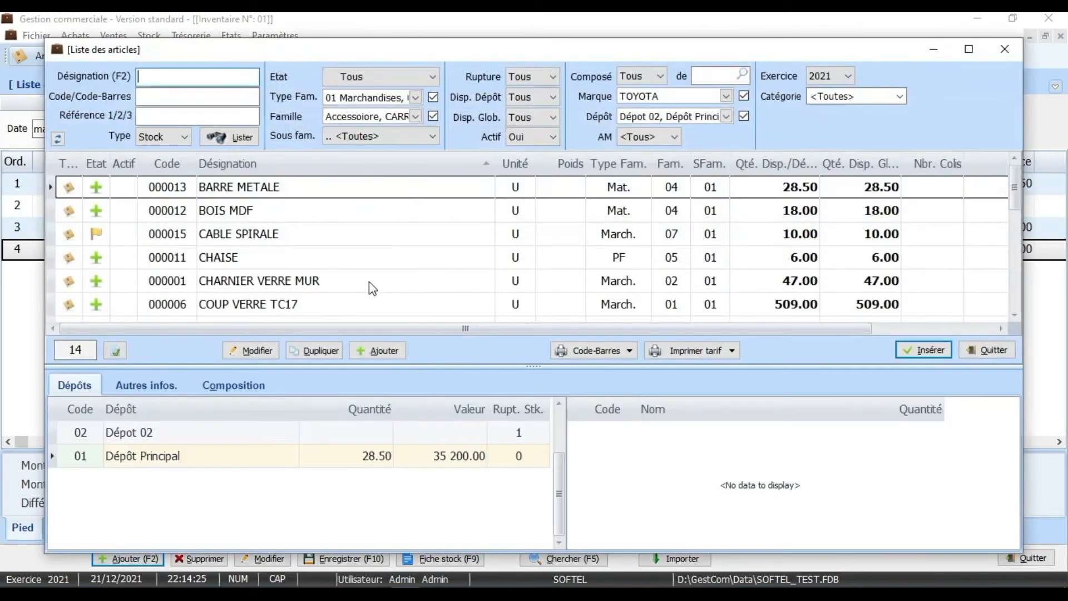
{"action": "double_click", "coordinate": [307, 303]}
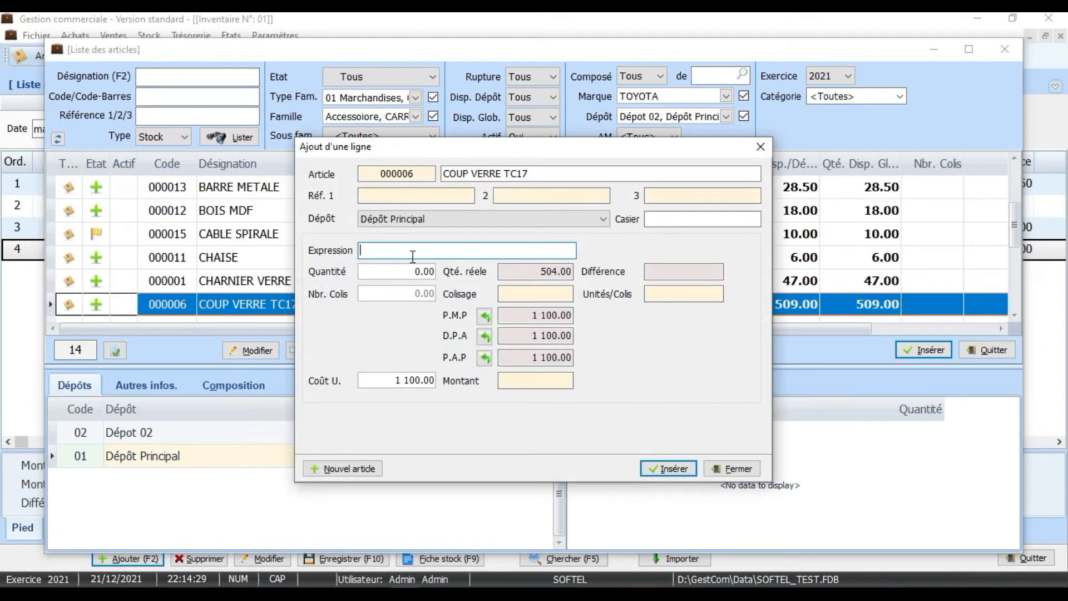
{"action": "type", "text": "500"}
{"action": "left_click", "coordinate": [666, 469]}
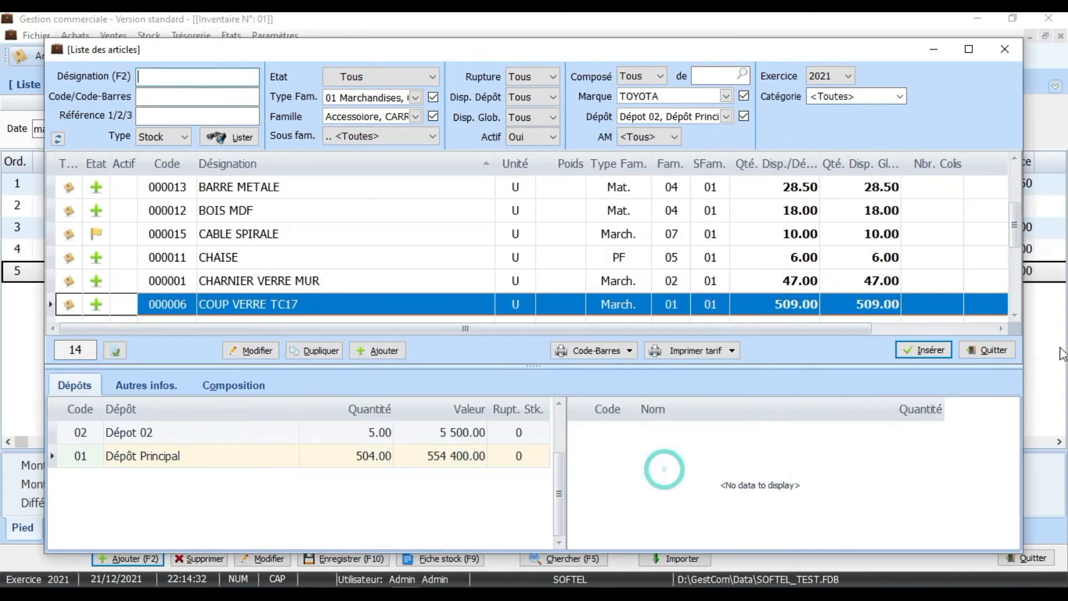
Set the quantity expression of the CHARNIER VERRE MUR line to 30+20 and save the inventory.
{"action": "left_click", "coordinate": [987, 350]}
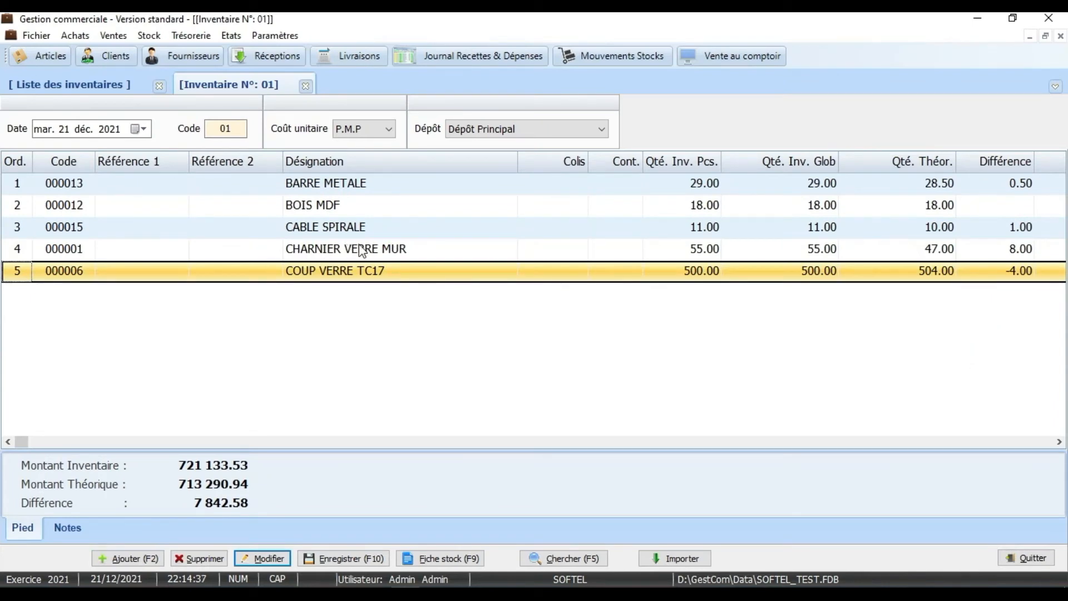
{"action": "left_click", "coordinate": [362, 248]}
{"action": "double_click", "coordinate": [363, 248]}
{"action": "type", "text": "30+25"}
{"action": "left_click", "coordinate": [404, 253]}
{"action": "type", "text": "0"}
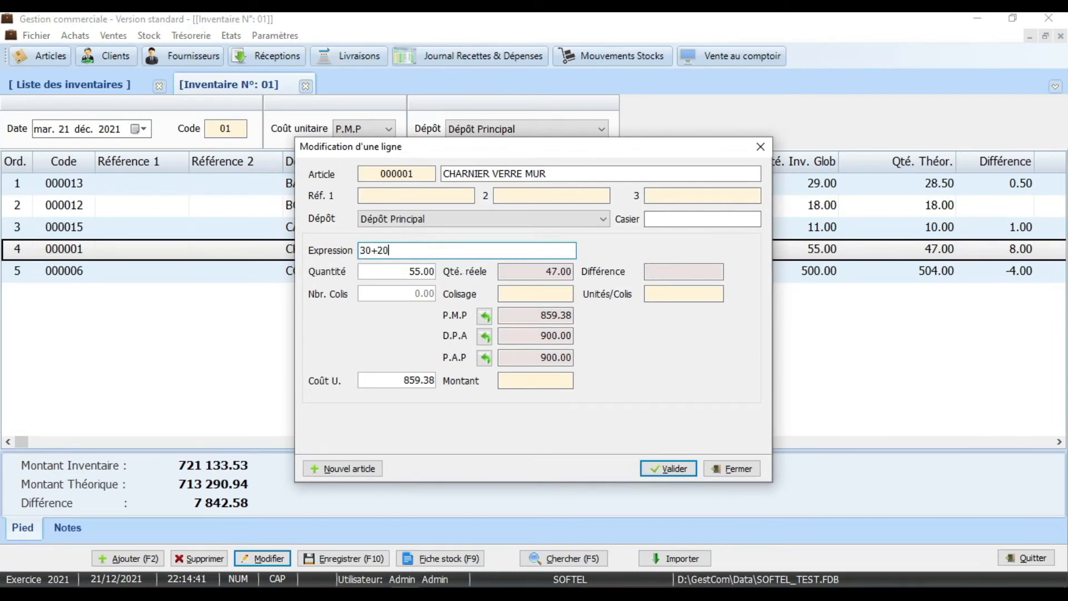
{"action": "left_click", "coordinate": [669, 469]}
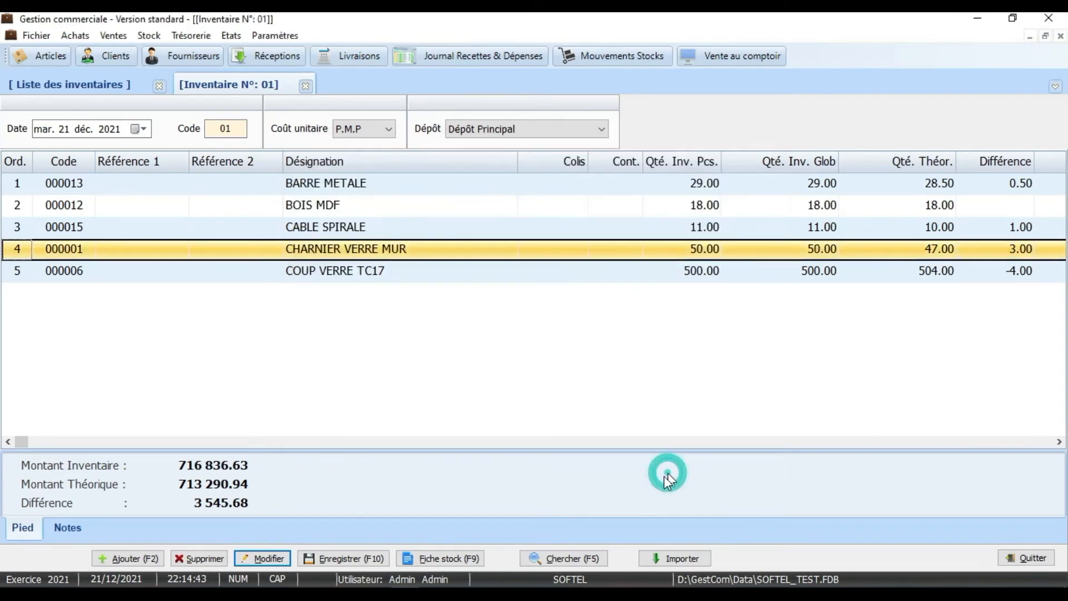
{"action": "left_click", "coordinate": [350, 558]}
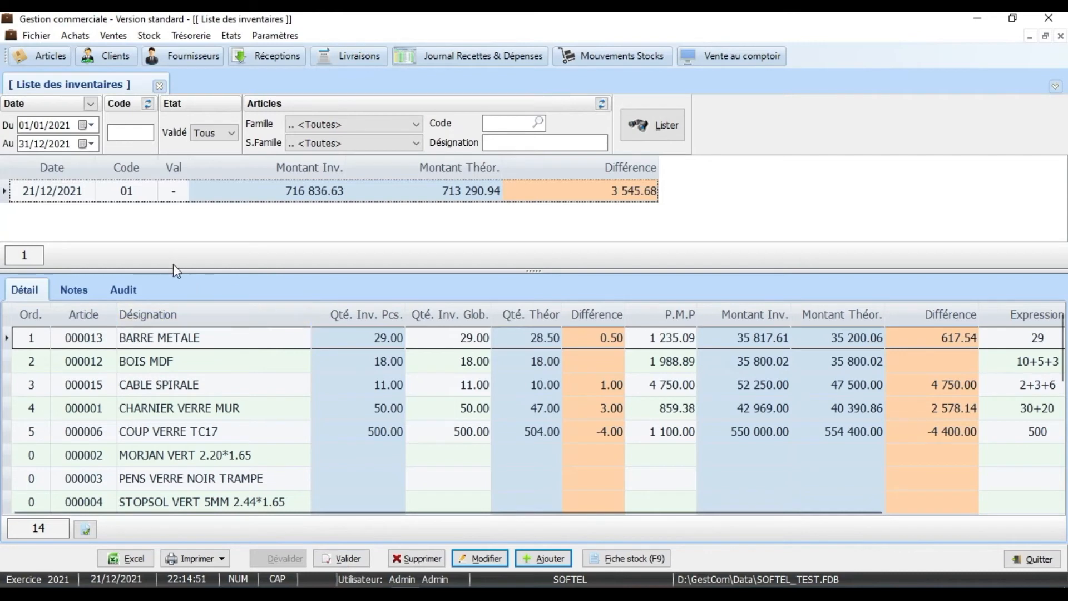
Examine inventory 01's detail lines, including the expression and depot columns and the articles that have not been counted.
{"action": "mouse_move", "coordinate": [392, 512]}
{"action": "left_click_drag", "start_coordinate": [392, 512], "coordinate": [649, 512]}
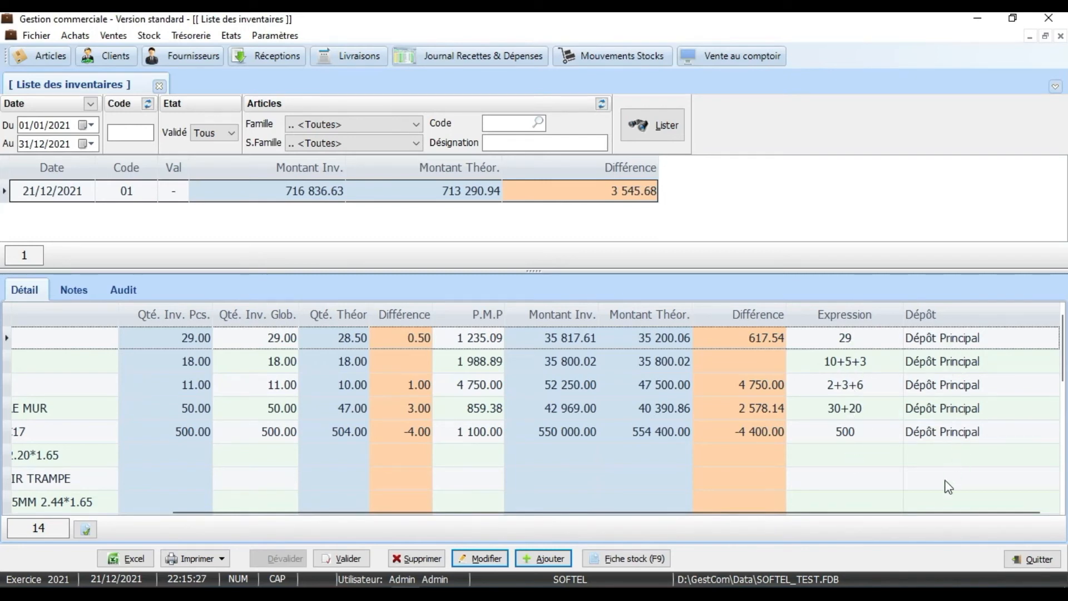
{"action": "left_click_drag", "start_coordinate": [870, 508], "coordinate": [478, 513]}
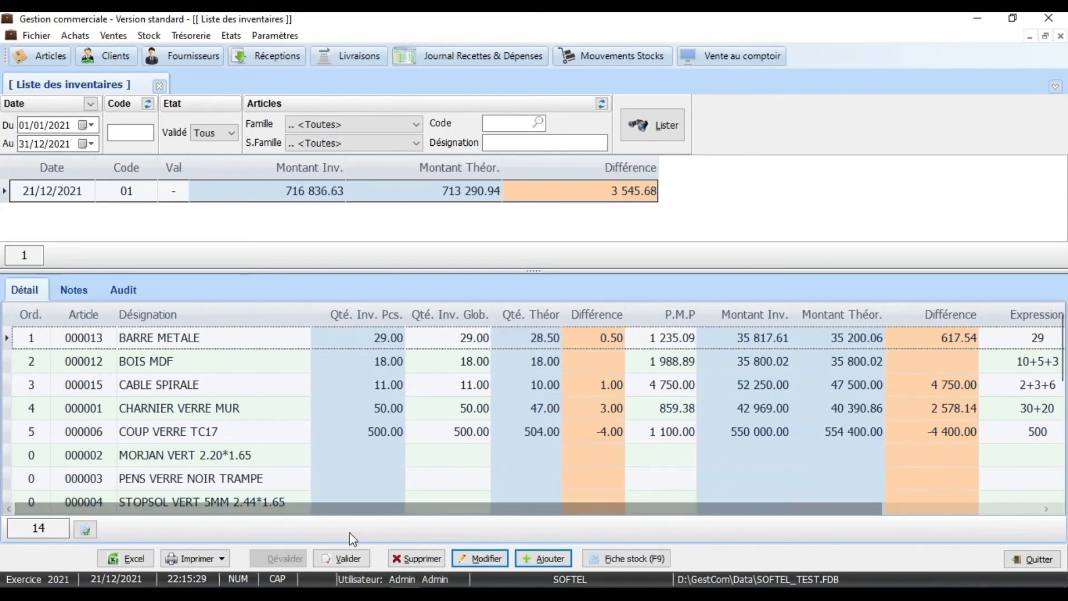
{"action": "key", "text": "Down"}
{"action": "key", "text": "Down"}
{"action": "key", "text": "Down"}
{"action": "key", "text": "Down"}
{"action": "key", "text": "Down"}
{"action": "key", "text": "Down"}
{"action": "key", "text": "Down"}
{"action": "key", "text": "Down"}
{"action": "key", "text": "Down"}
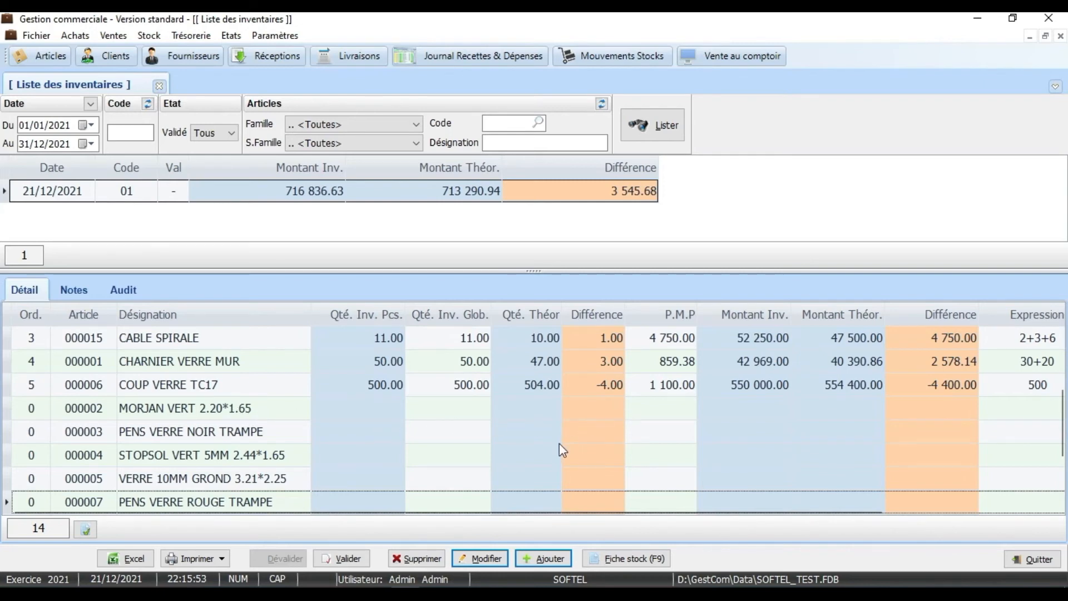
Validate inventory 01 and decline updating the PMP.
{"action": "left_click", "coordinate": [175, 193]}
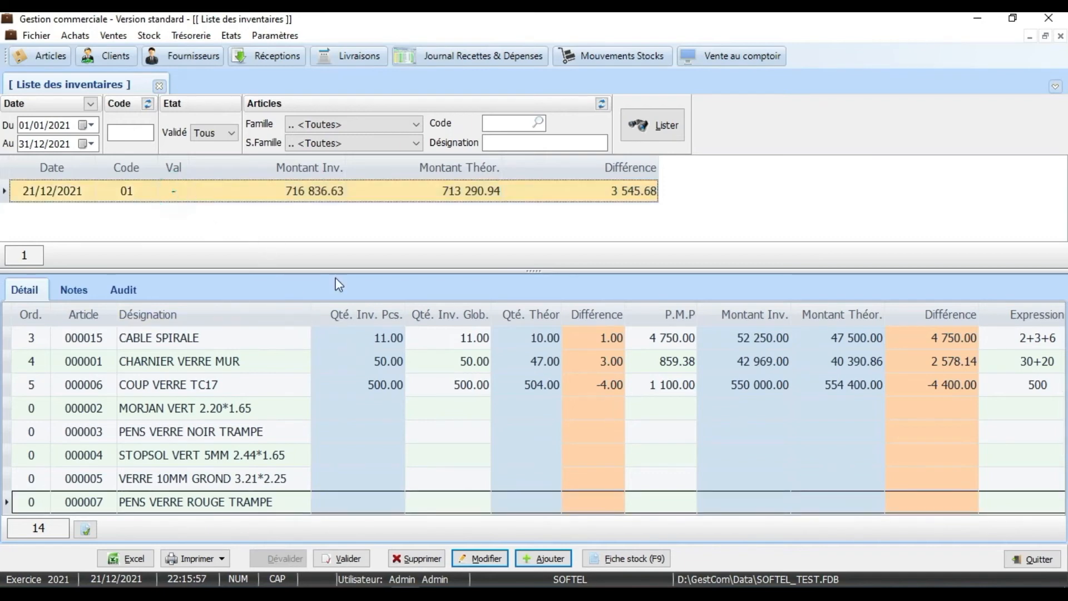
{"action": "left_click", "coordinate": [349, 559]}
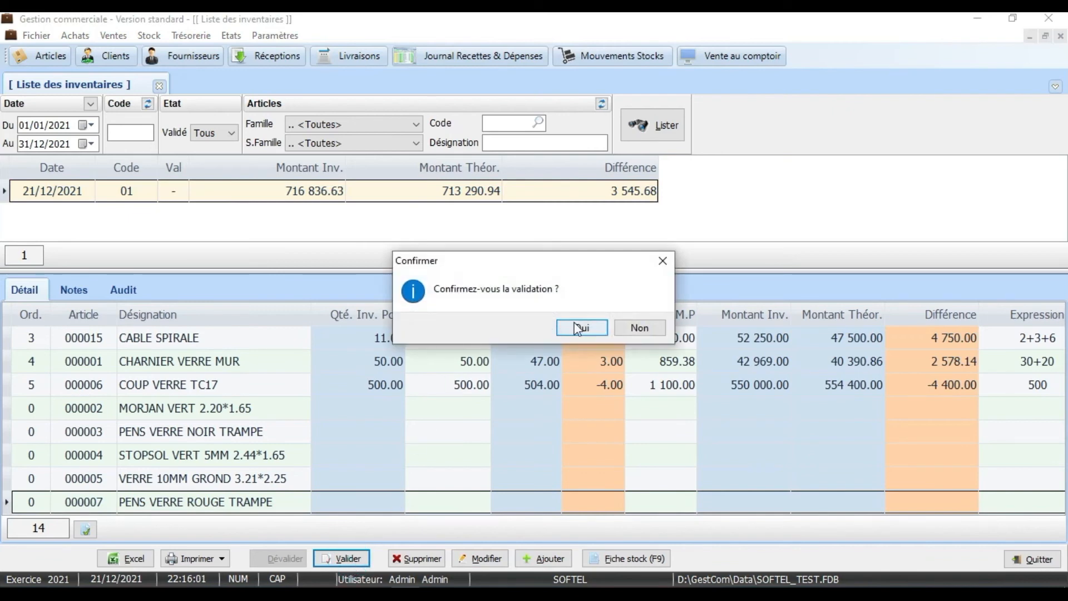
{"action": "left_click", "coordinate": [582, 327]}
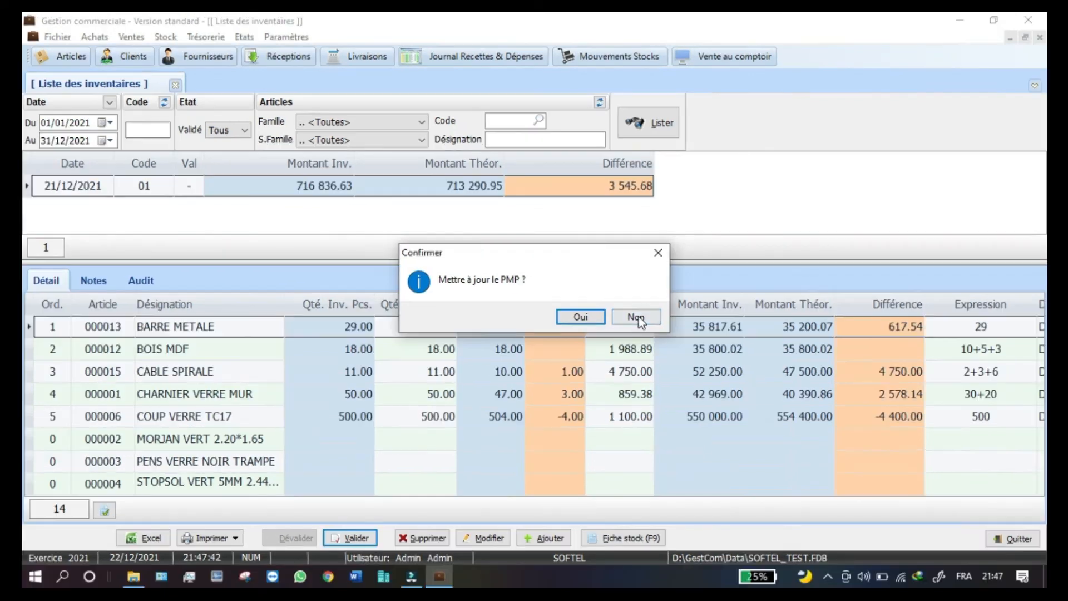
{"action": "left_click", "coordinate": [637, 317]}
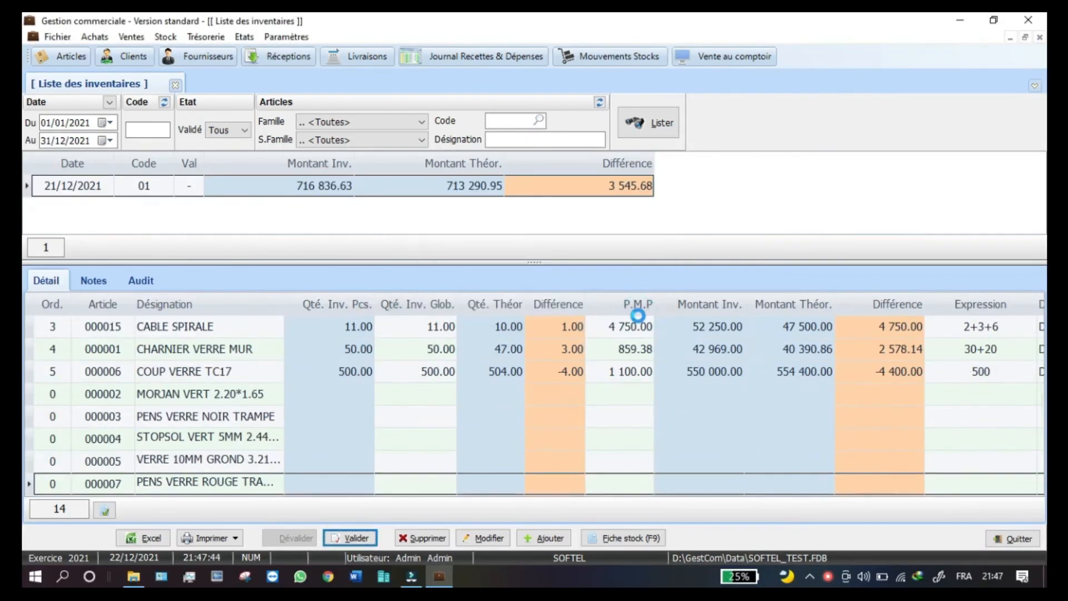